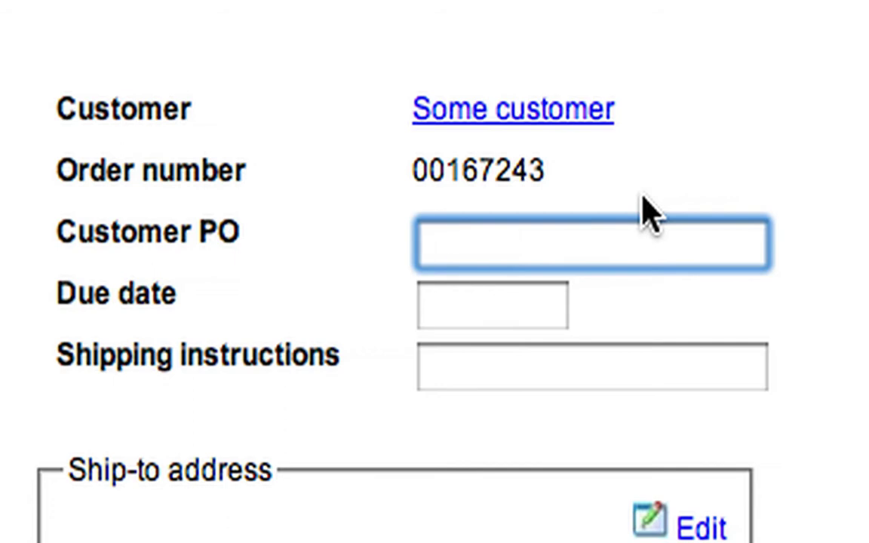
Step: Enter 1234 as the order's Customer PO and 3/2/08 as its due date
type("1234")
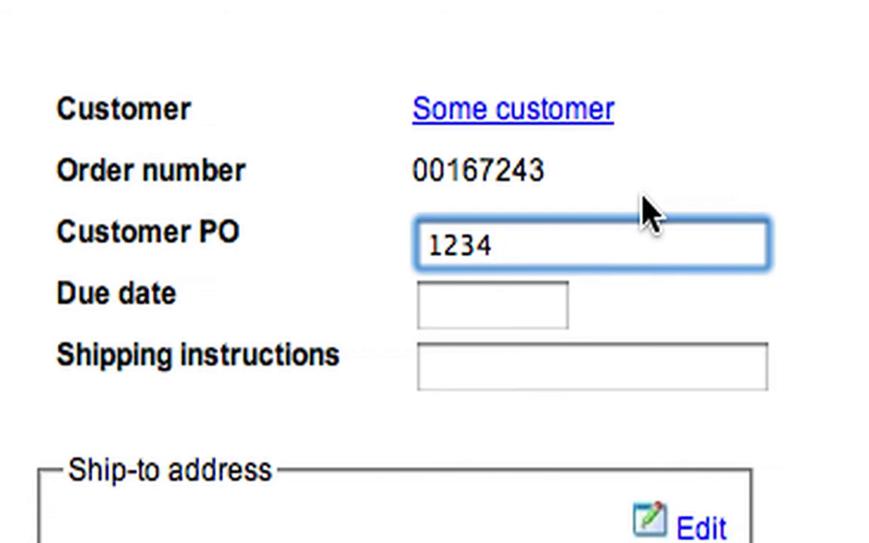
key("Tab")
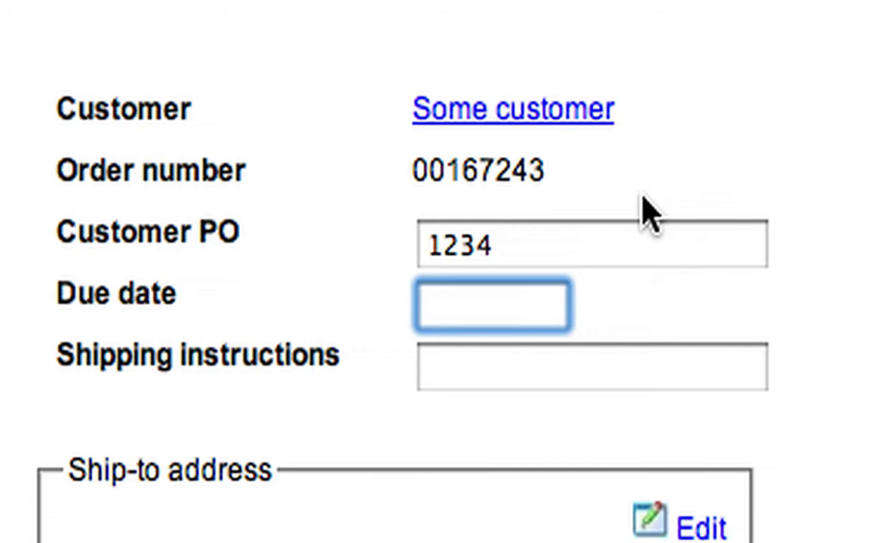
type("3/2/")
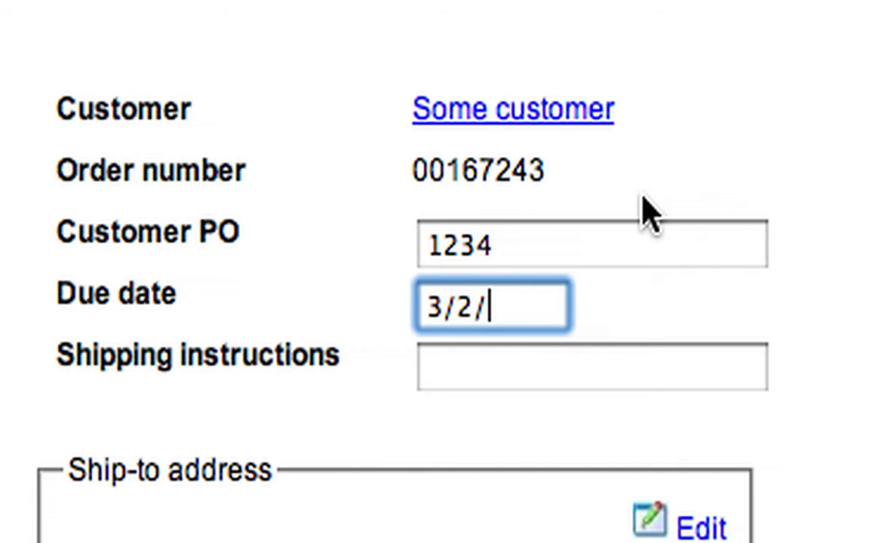
type("08")
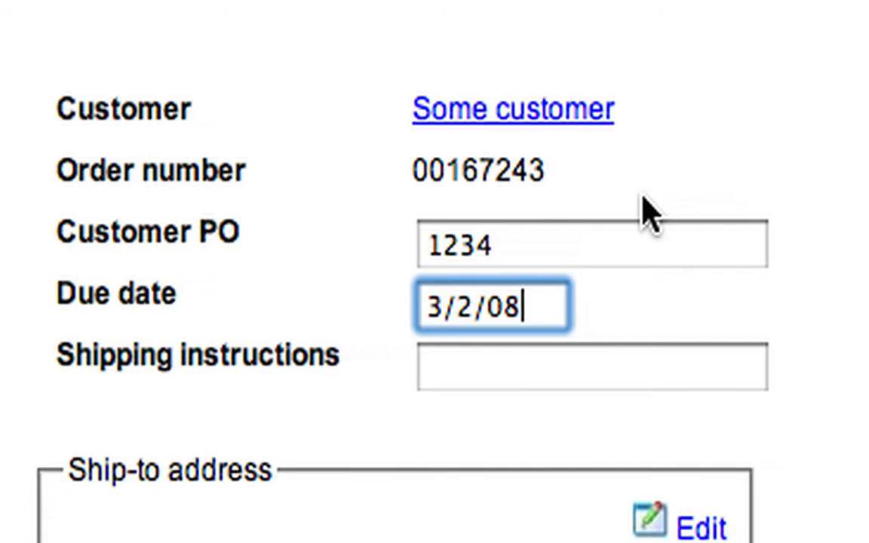
key("Tab")
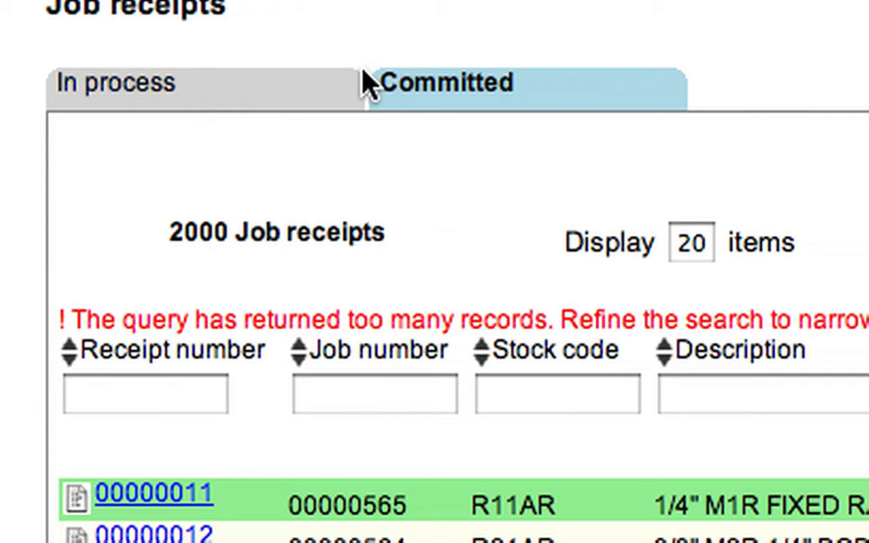
left_click(117, 102)
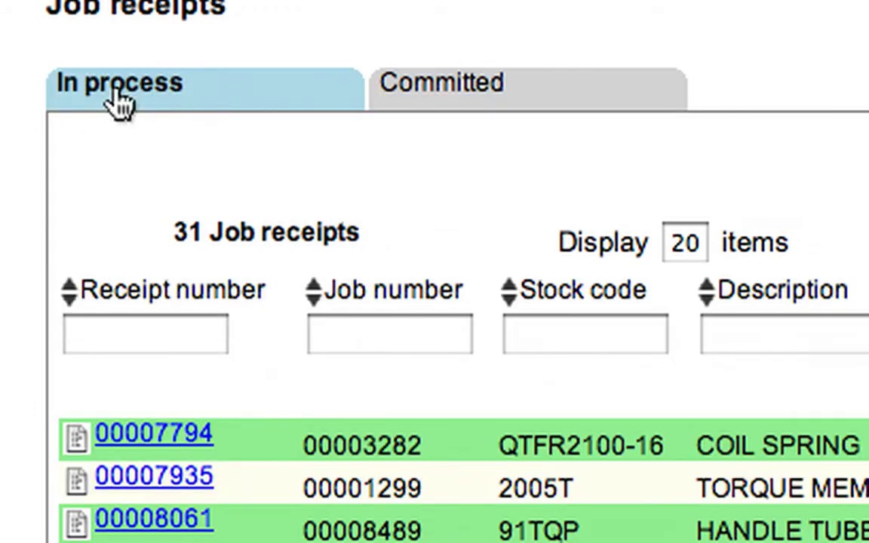
left_click(445, 98)
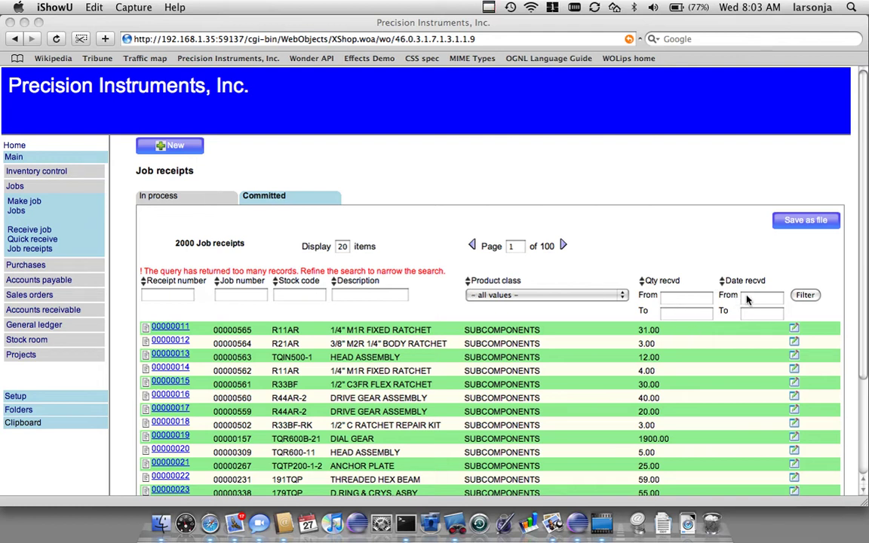
Step: Filter the committed receipts list with Date recvd From set to 1/1/07
left_click(746, 298)
left_click(746, 298)
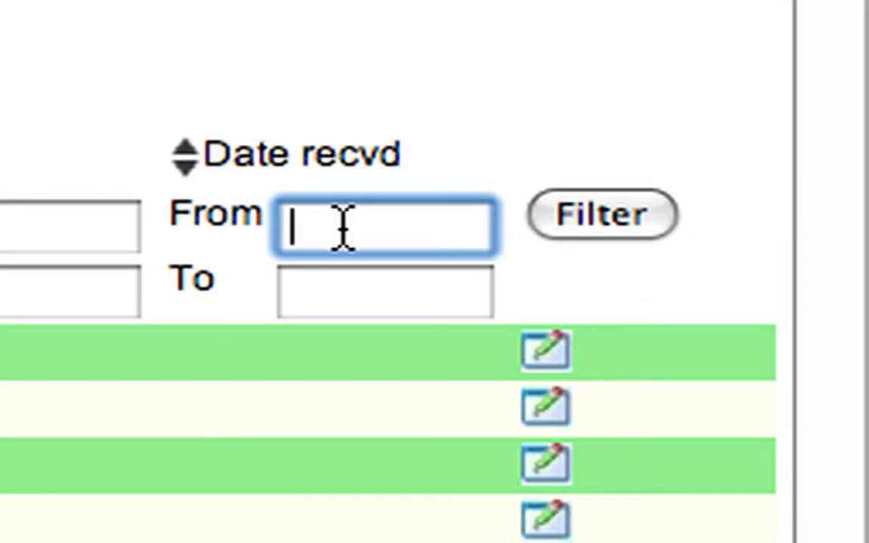
type("1/1/")
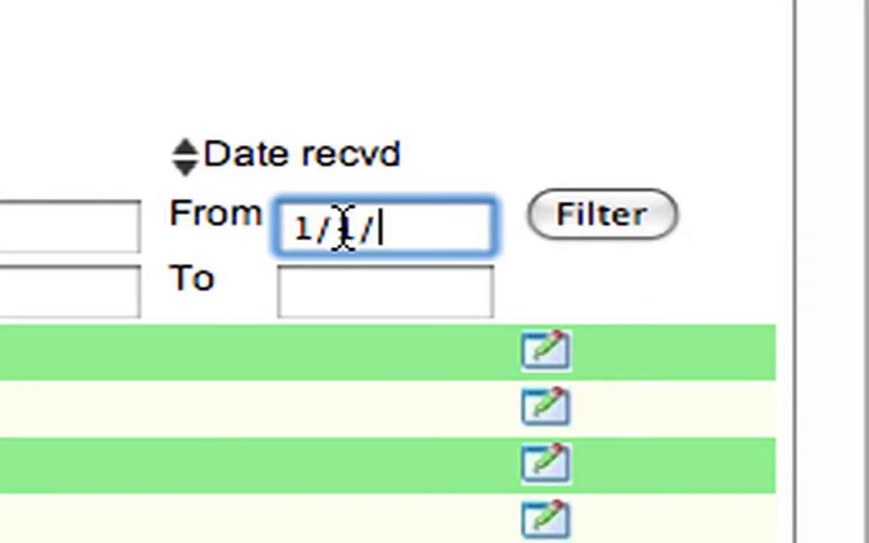
type("07")
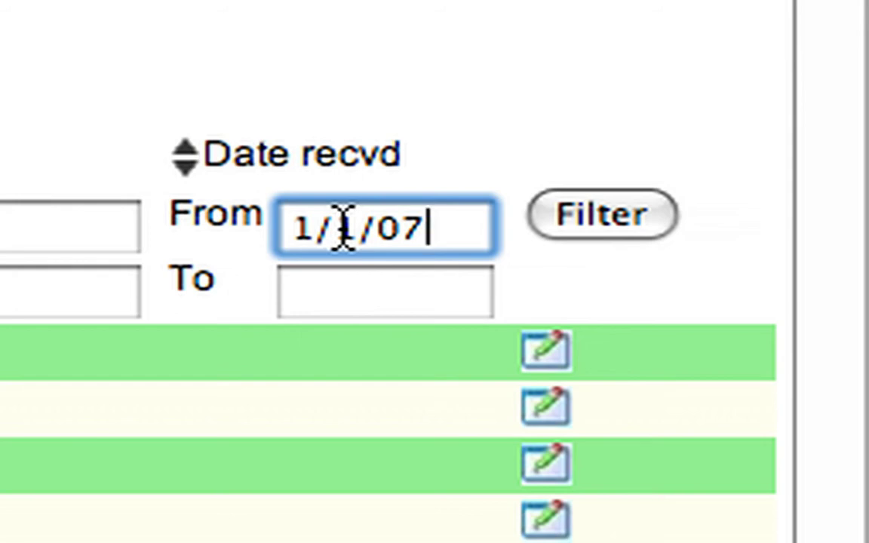
key("Return")
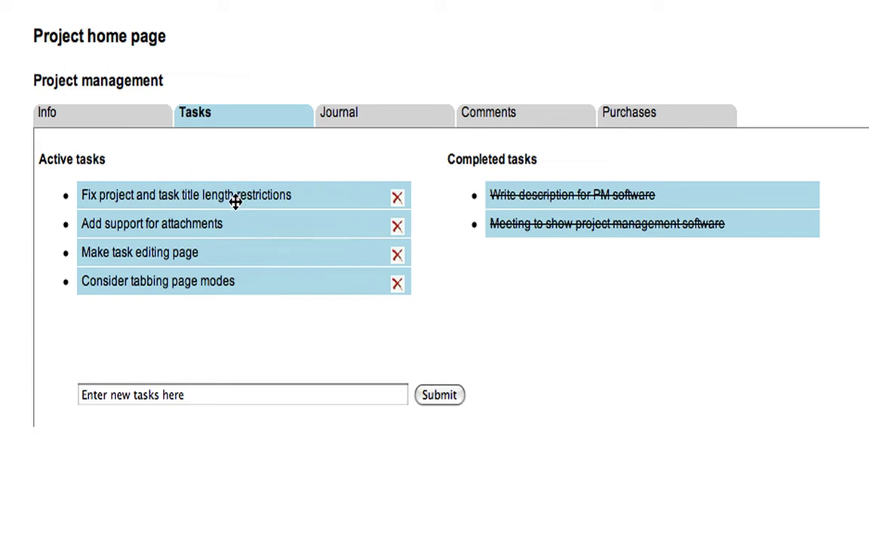
Step: Move the title-length task into Completed tasks, then back to the top of Active tasks
mouse_move(235, 201)
left_mouse_down()
mouse_move(247, 261)
mouse_move(248, 204)
mouse_move(255, 258)
mouse_move(248, 190)
left_mouse_up()
left_click_drag(244, 200, 536, 205)
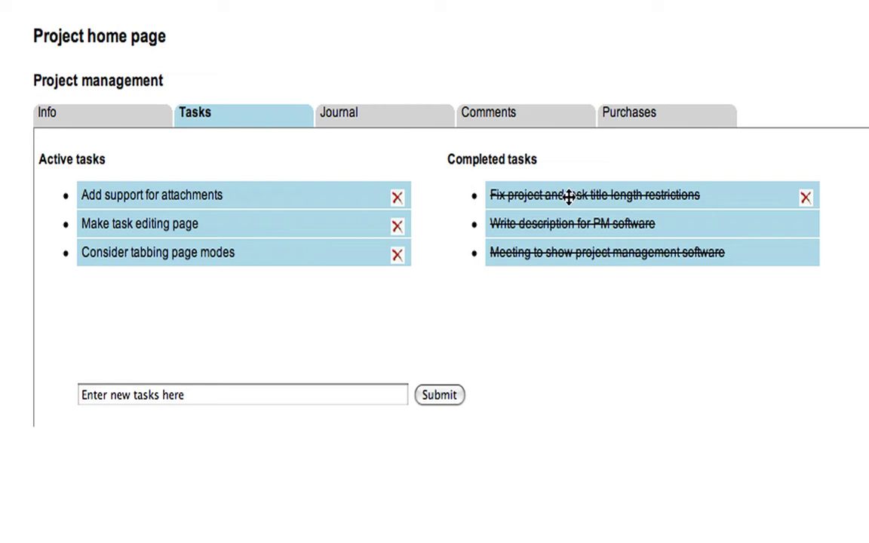
left_click_drag(568, 196, 349, 185)
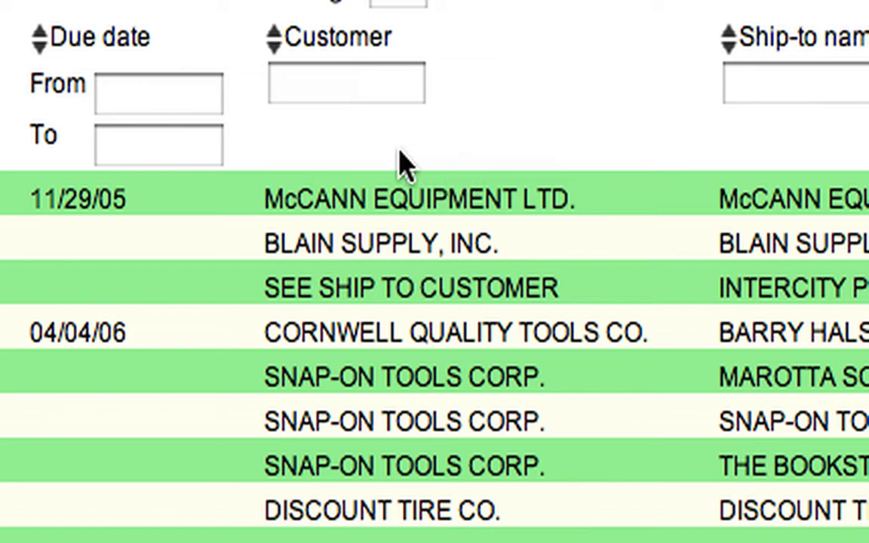
mouse_move(407, 202)
mouse_move(341, 193)
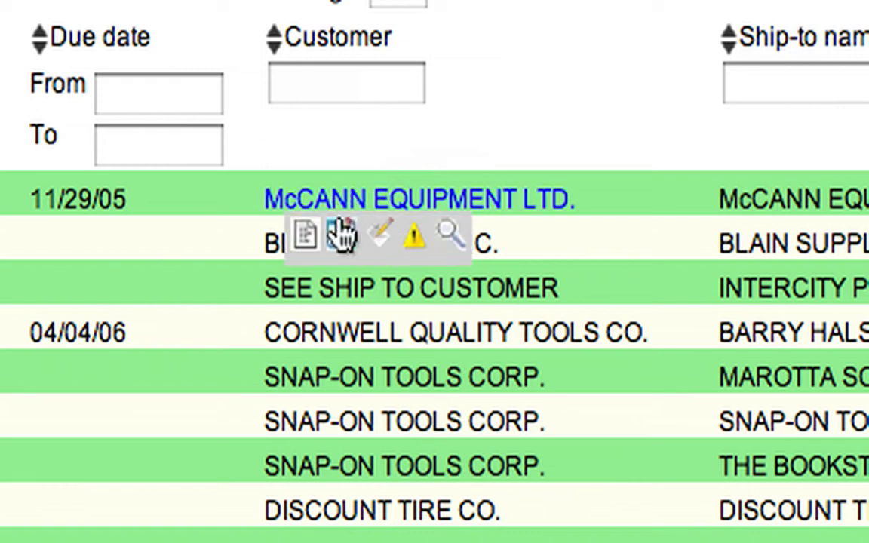
mouse_move(481, 243)
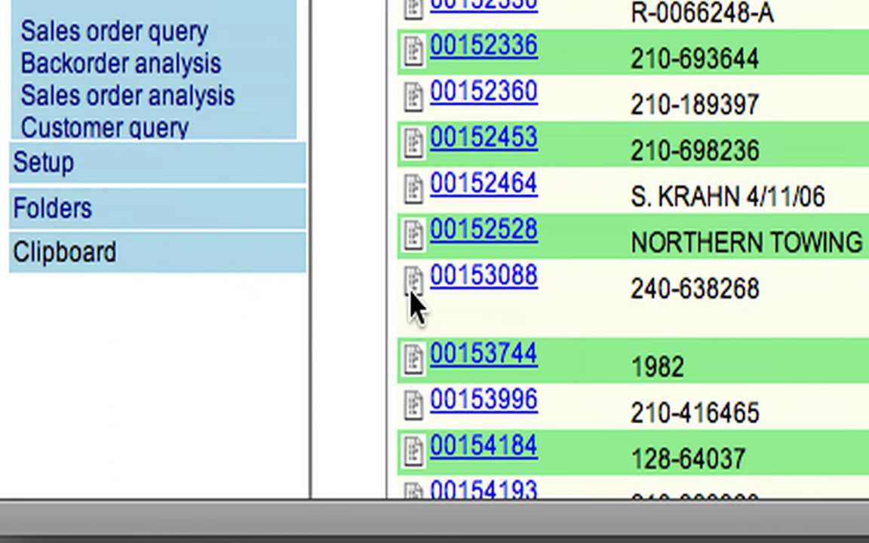
Step: Drop the sales order's document icon onto Folders in the sidebar
left_click_drag(412, 285, 188, 344)
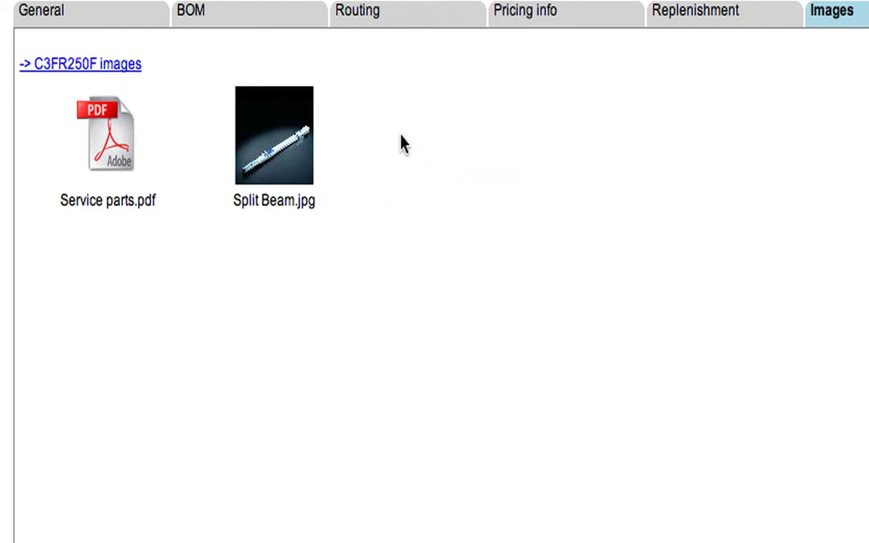
Step: Create a new folder inside C3FR250F images and type the name Pictures
left_click(404, 143)
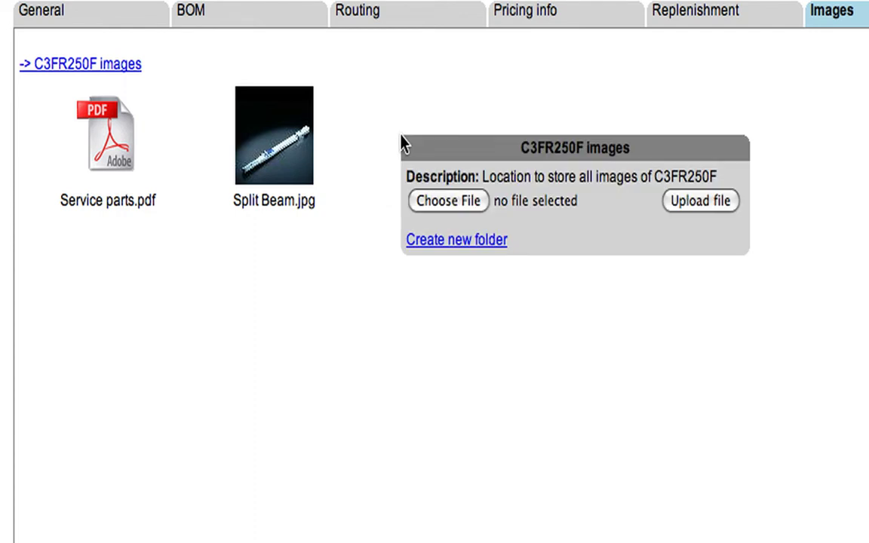
left_click(448, 241)
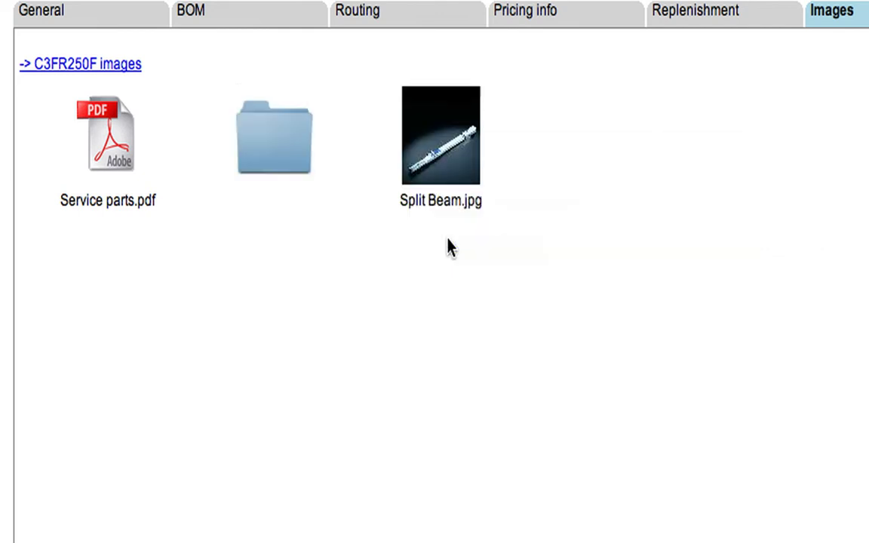
left_click(290, 154)
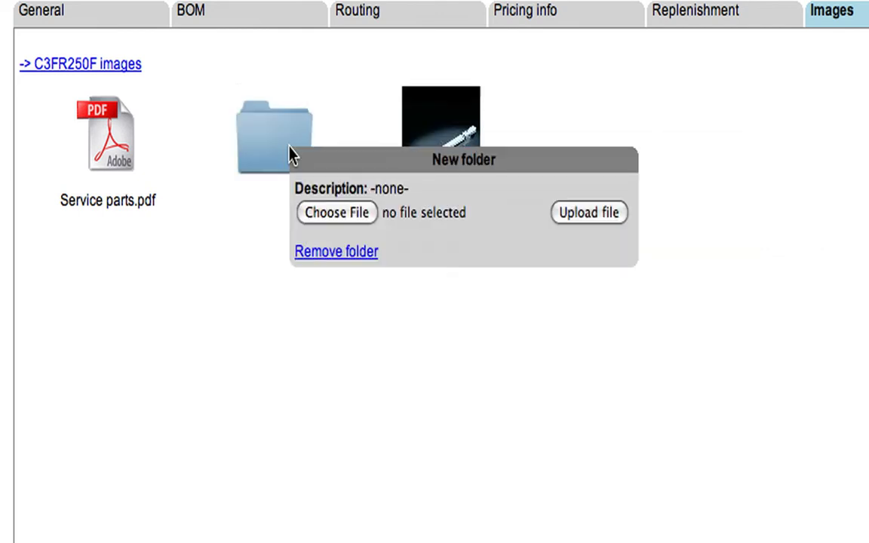
left_click(453, 162)
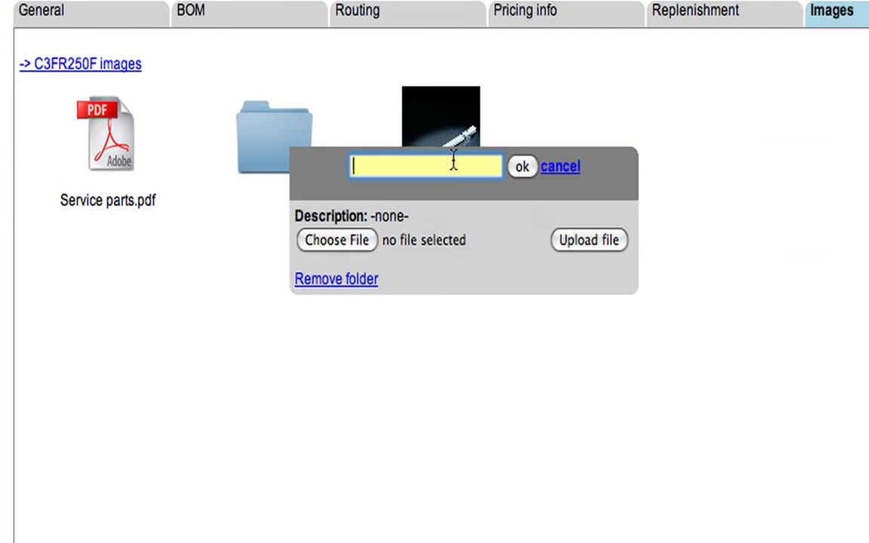
type("Pictures")
Step: Save the folder name Pictures and set its description to 'Place to put pictures'
left_click(522, 168)
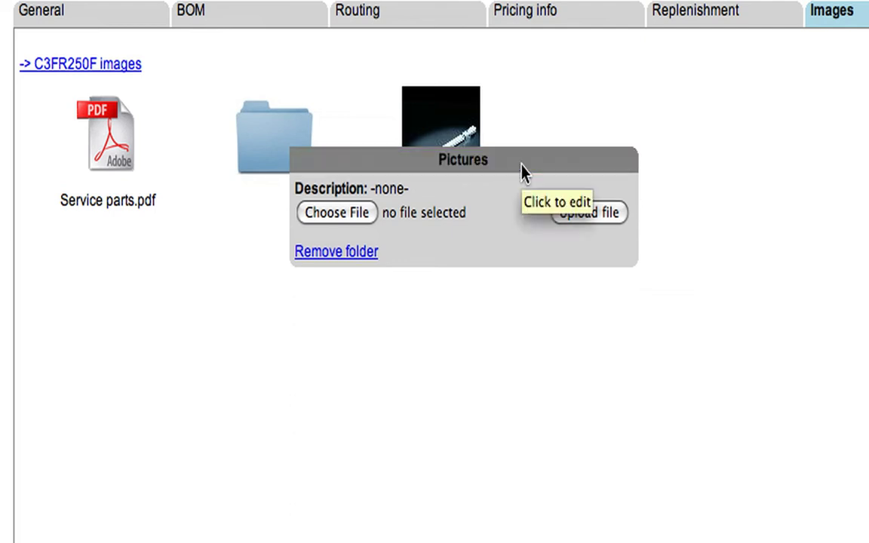
left_click(398, 192)
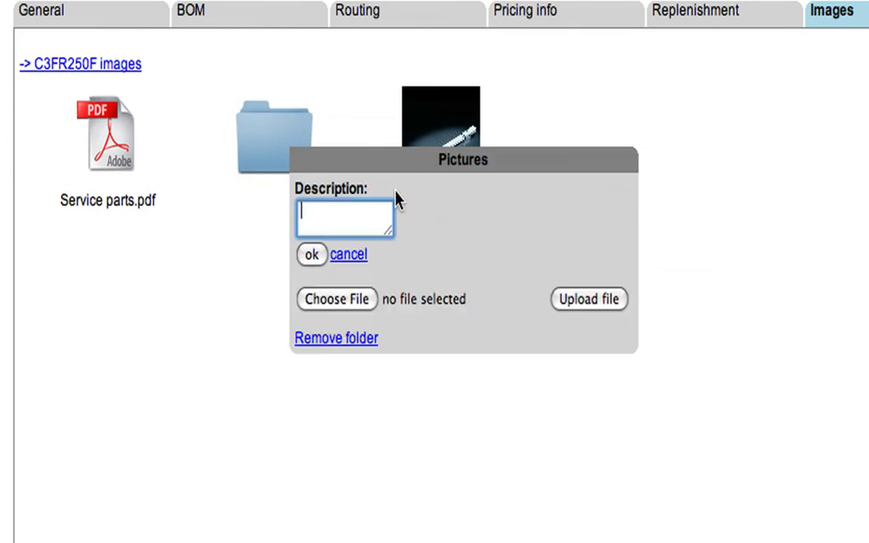
left_click_drag(388, 232, 558, 242)
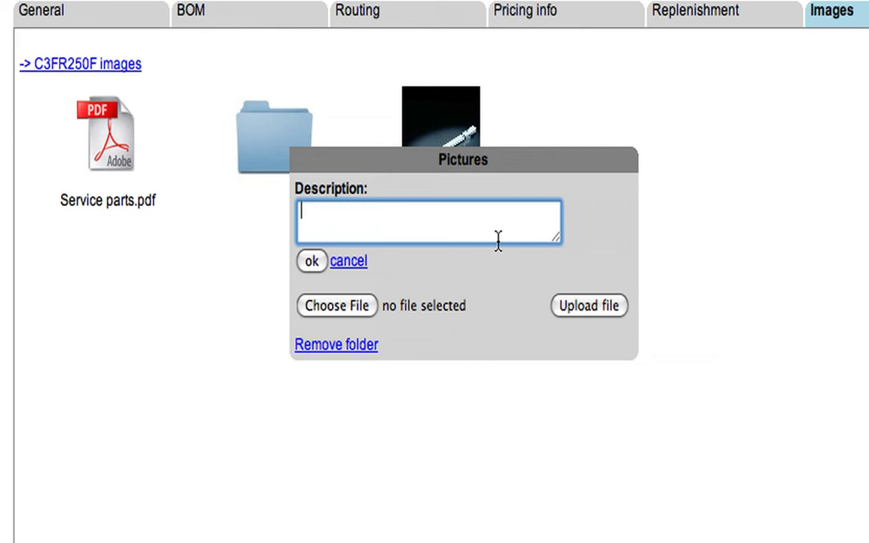
type("Pllaac")
key("BackSpace")
key("BackSpace")
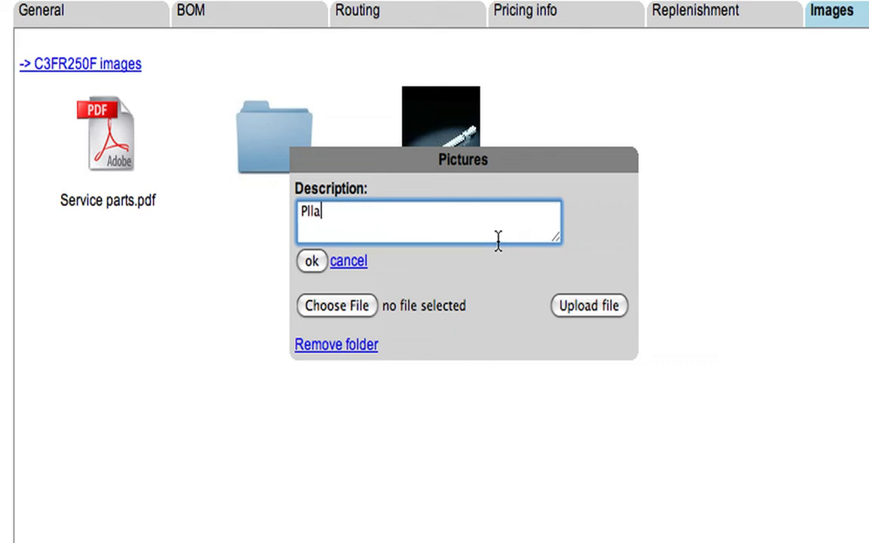
key("BackSpace")
key("BackSpace")
type("ace to put picture")
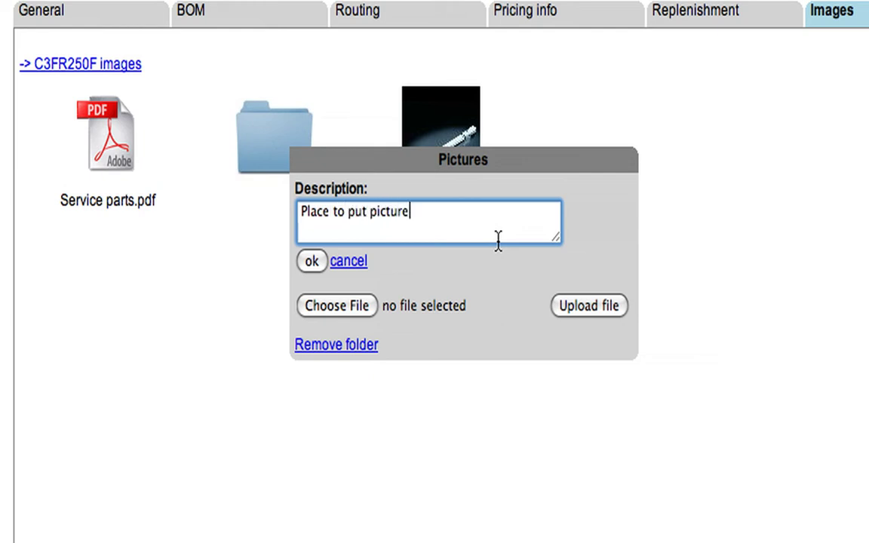
type("s")
left_click(312, 263)
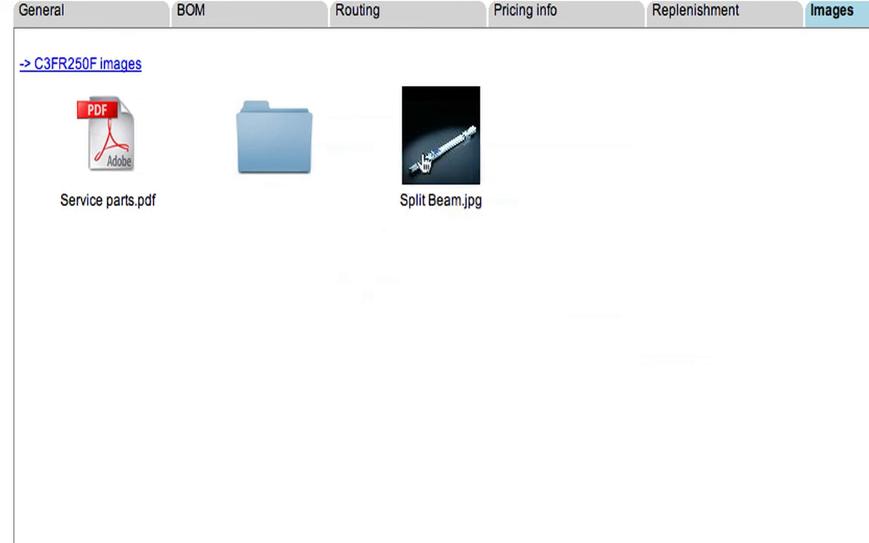
Step: Move Split Beam.jpg into Pictures, verify it's there, and return to C3FR250F images
left_click_drag(415, 147, 281, 151)
left_click(281, 151)
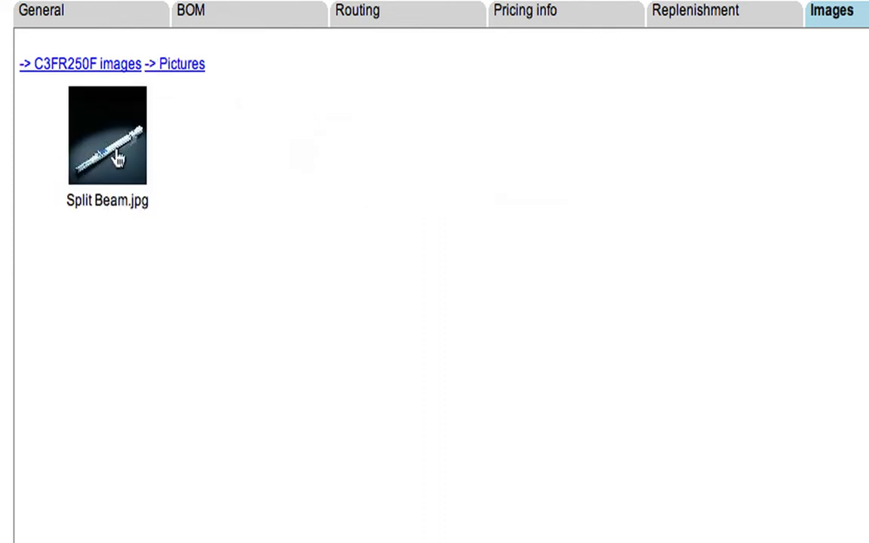
left_click(113, 68)
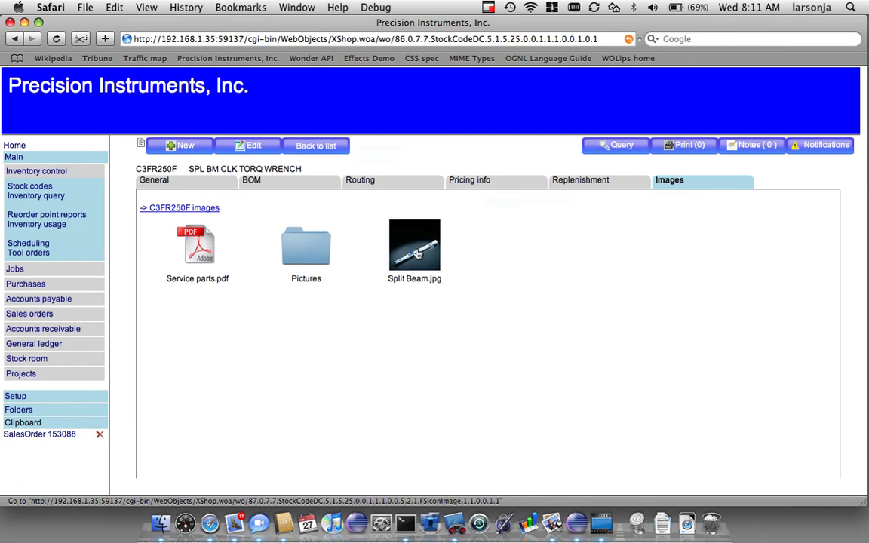
Step: Download Split Beam.jpg to view it, then close Preview and the Downloads list
left_click(417, 254)
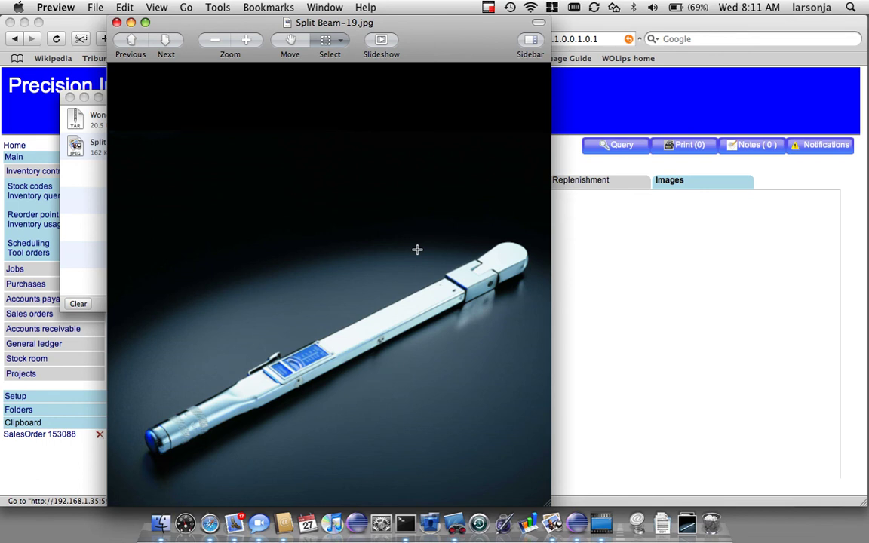
key("super+w")
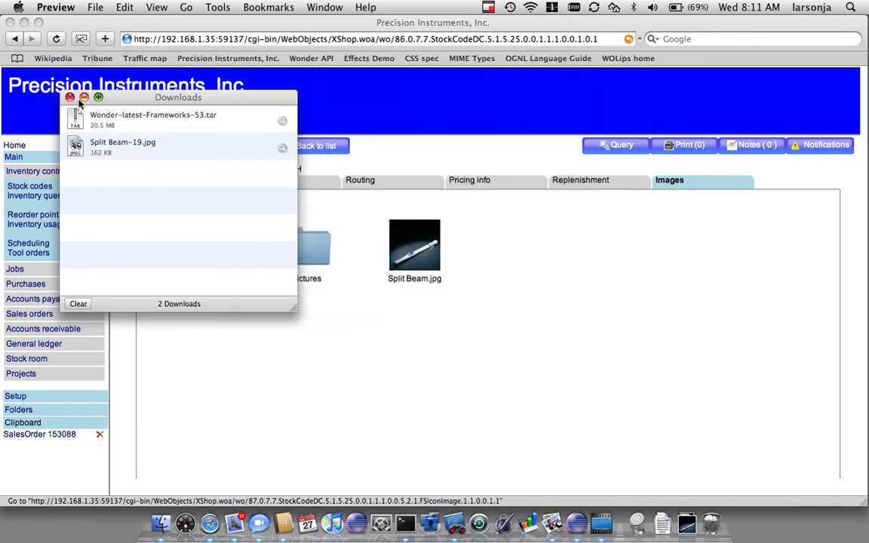
left_click(70, 98)
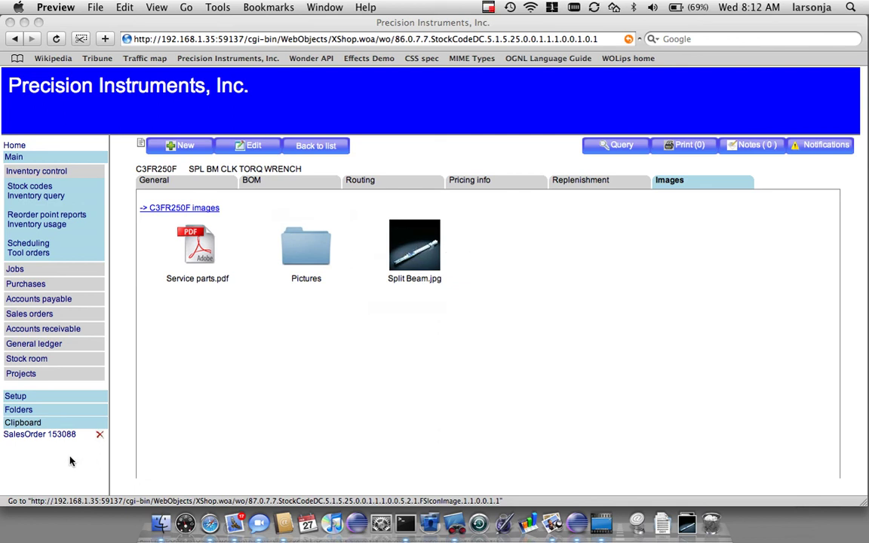
Step: Drag Service parts.pdf onto the Clipboard in the left sidebar
left_click(201, 250)
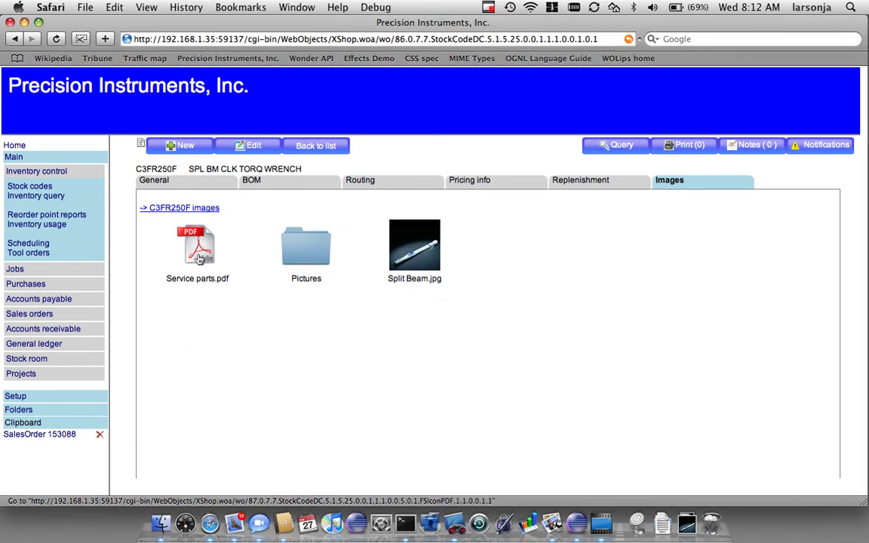
left_click_drag(197, 253, 49, 419)
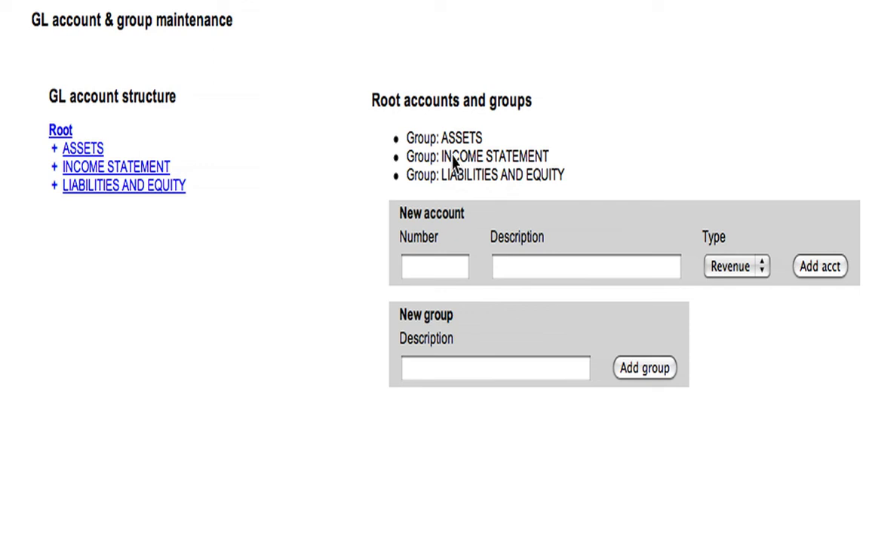
Step: Drag Group: INCOME STATEMENT below Group: LIABILITIES AND EQUITY in the Root accounts list
left_click(371, 179)
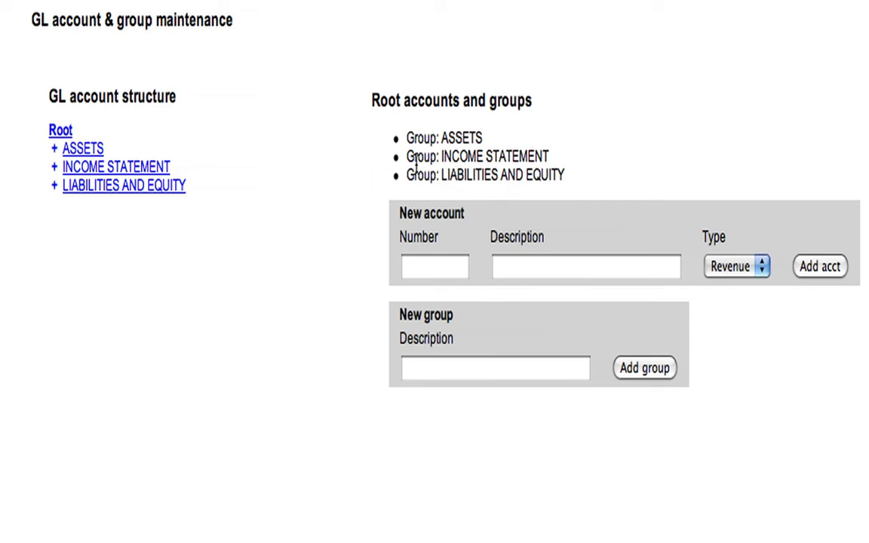
left_click_drag(435, 159, 440, 181)
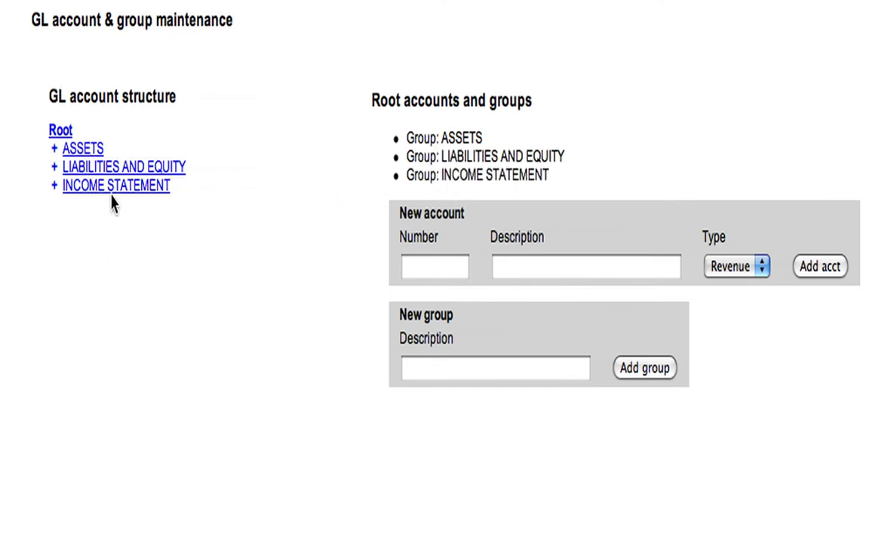
left_click(54, 185)
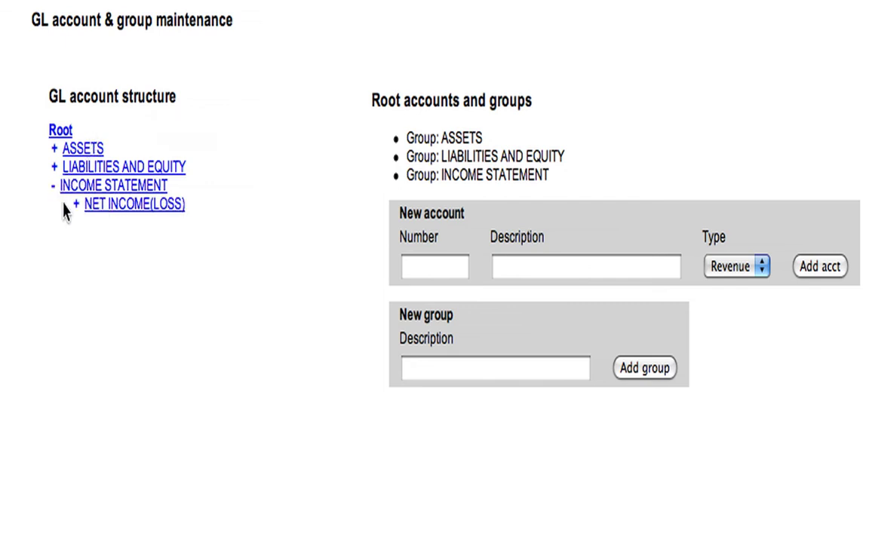
left_click(75, 205)
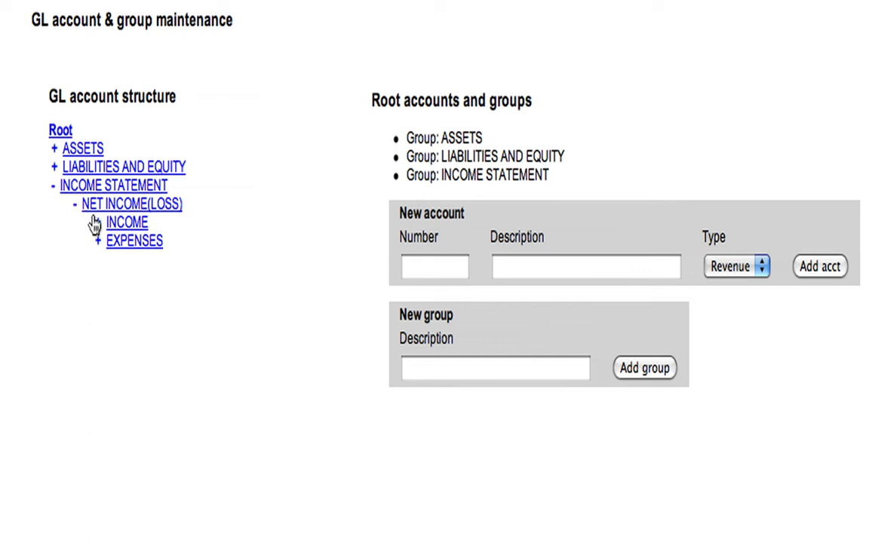
left_click(98, 223)
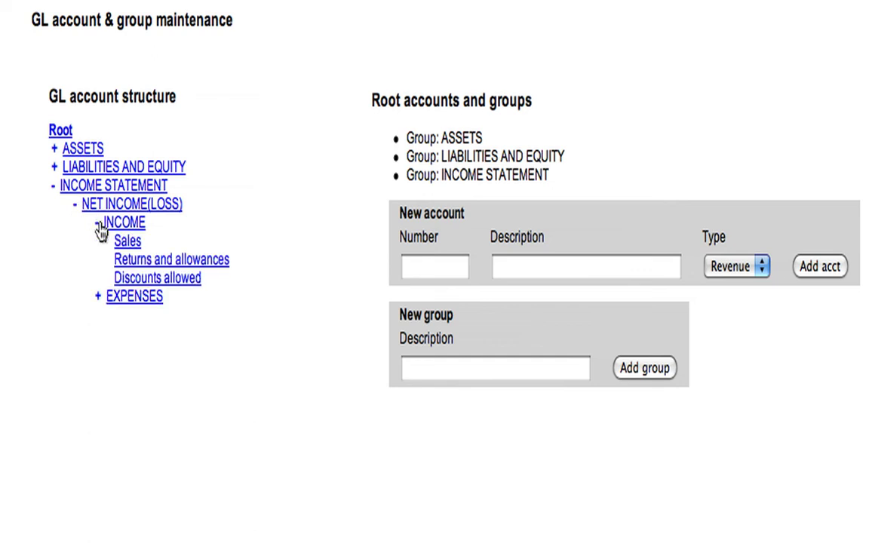
left_click(98, 224)
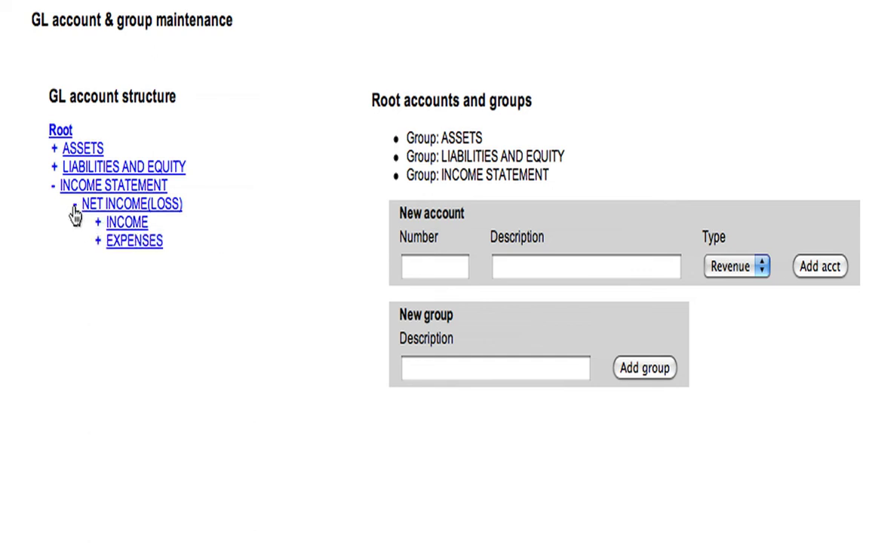
left_click(74, 205)
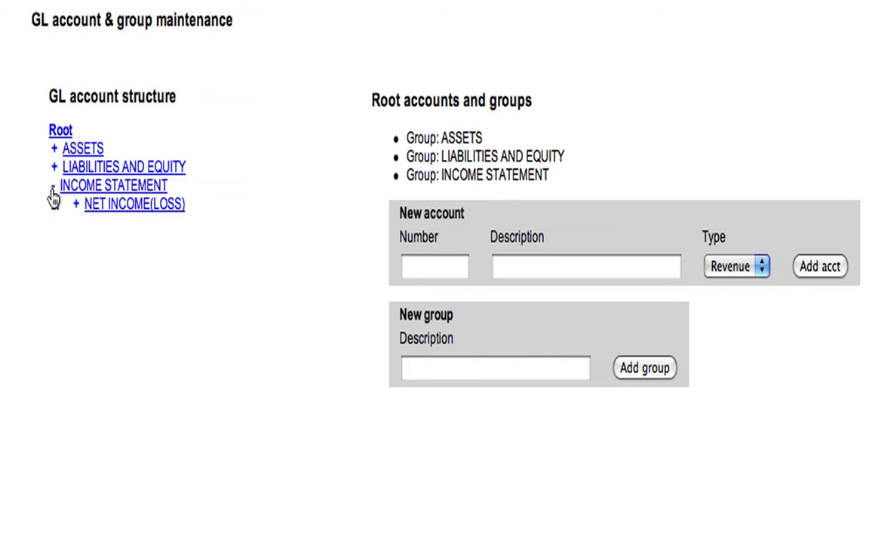
left_click(52, 190)
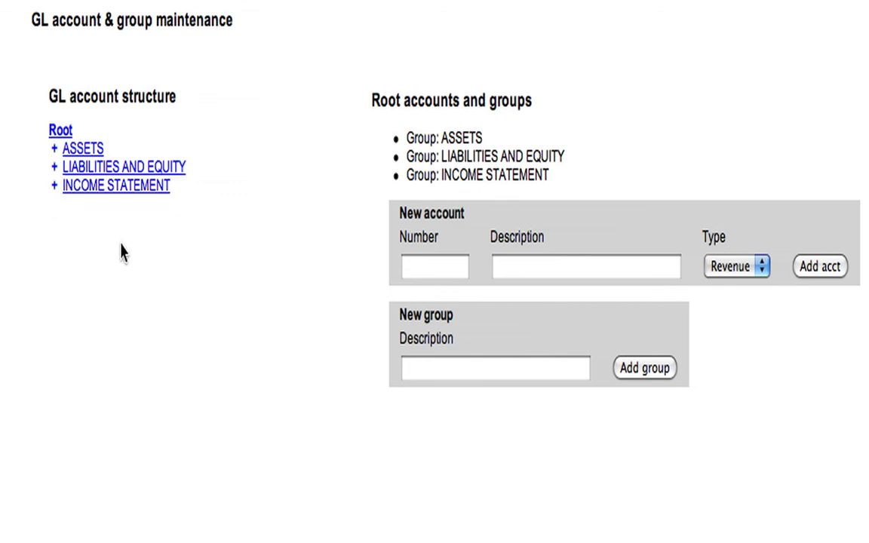